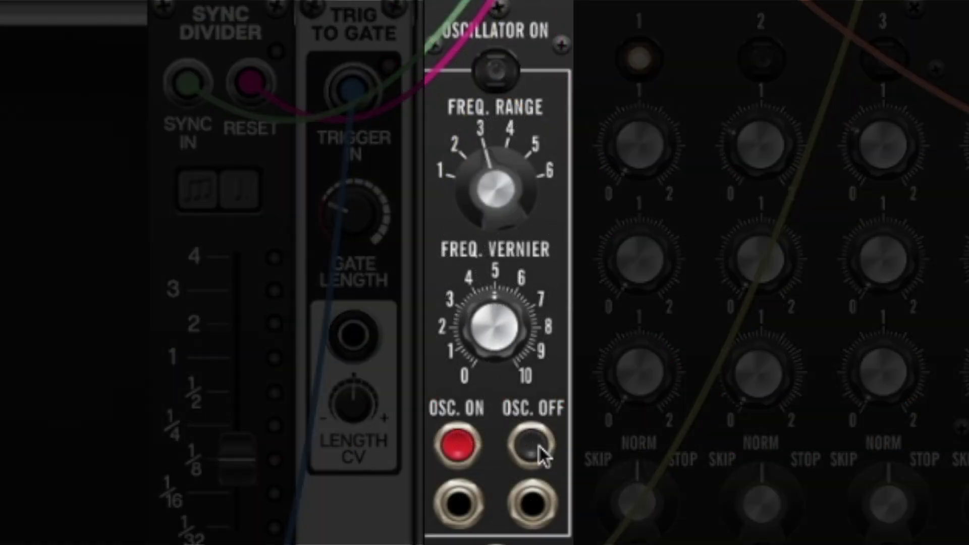
# - Switch the 960's internal oscillator on to watch the steps advance, then turn it off
pyautogui.click(457, 447)
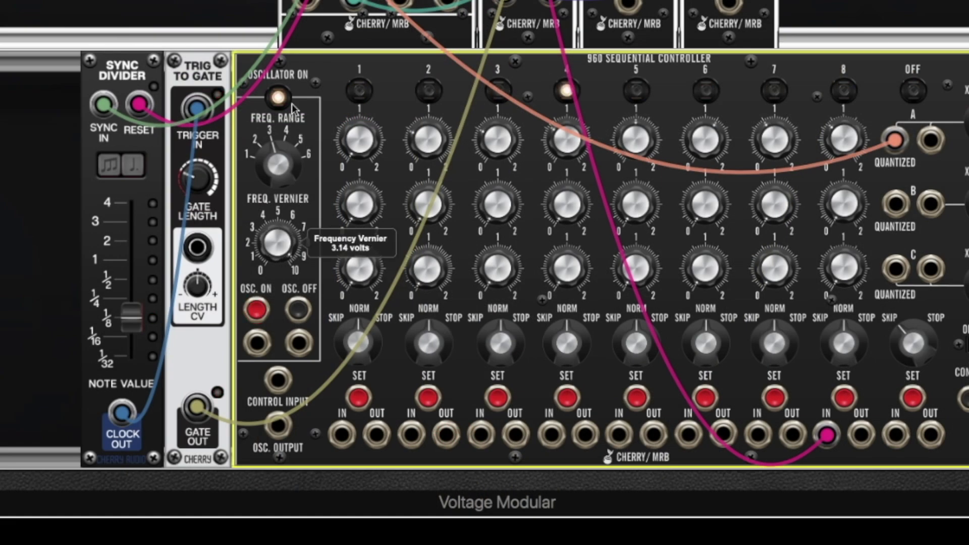
pyautogui.click(298, 310)
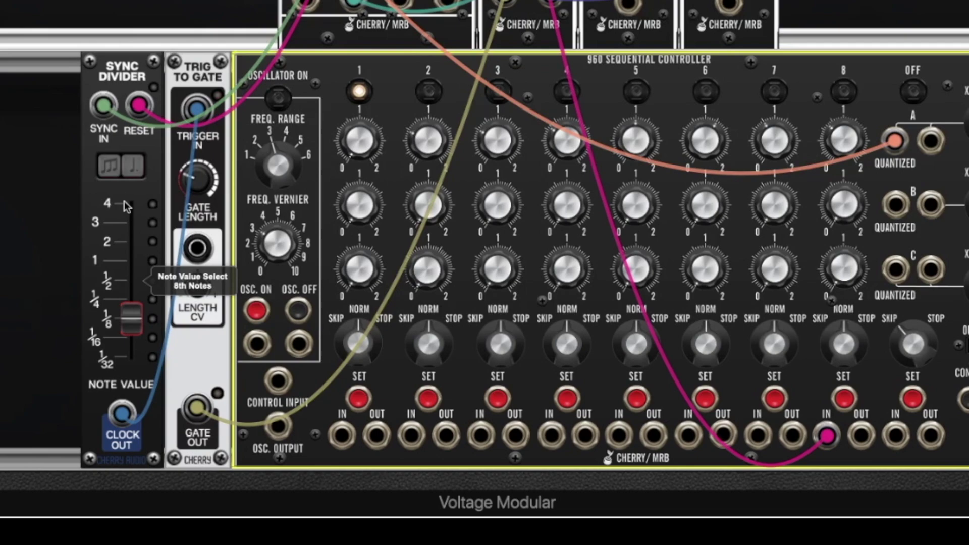
# - Check where the Transport Sync Out jack is patched, then select the Sync Divider module
pyautogui.scroll(5, 124, 200)
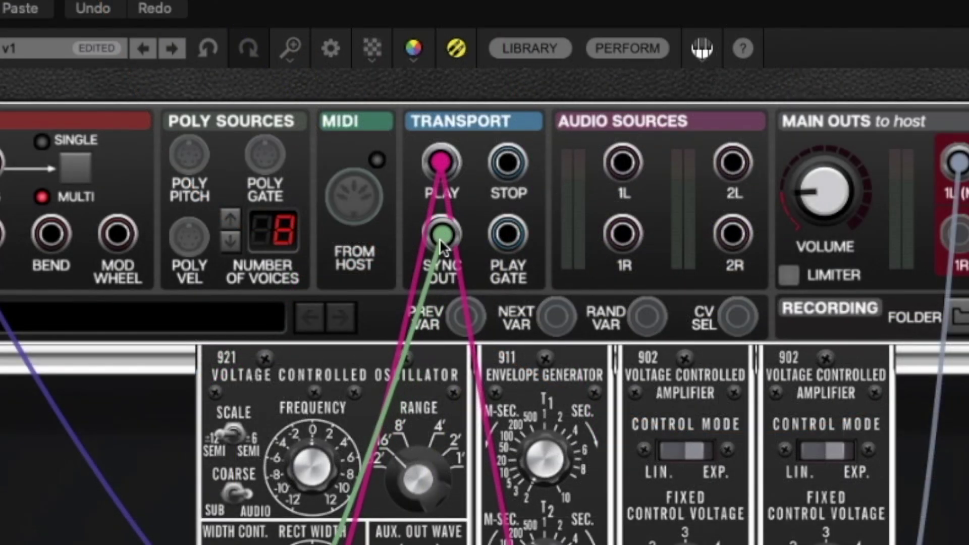
pyautogui.moveTo(440, 238); pyautogui.dragTo(440, 237)
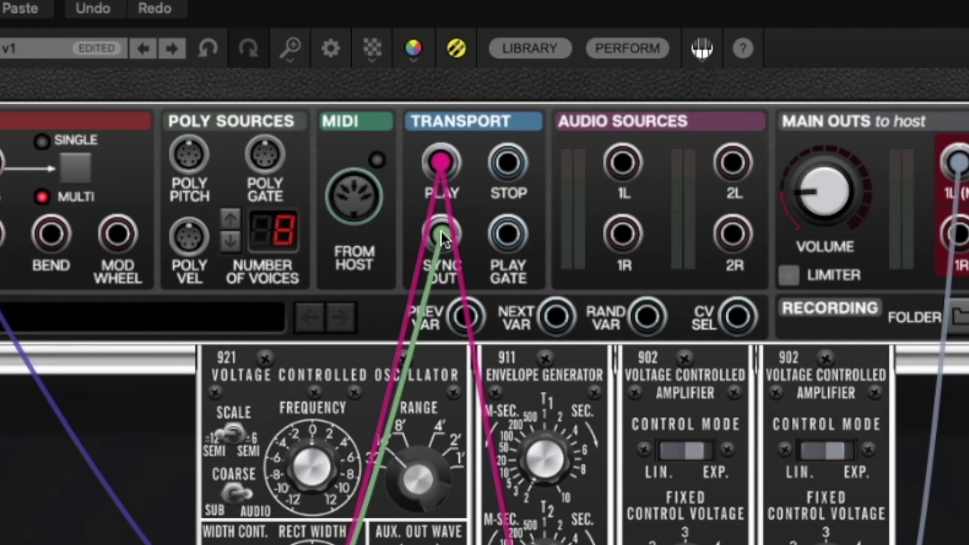
pyautogui.scroll(-8, 441, 229)
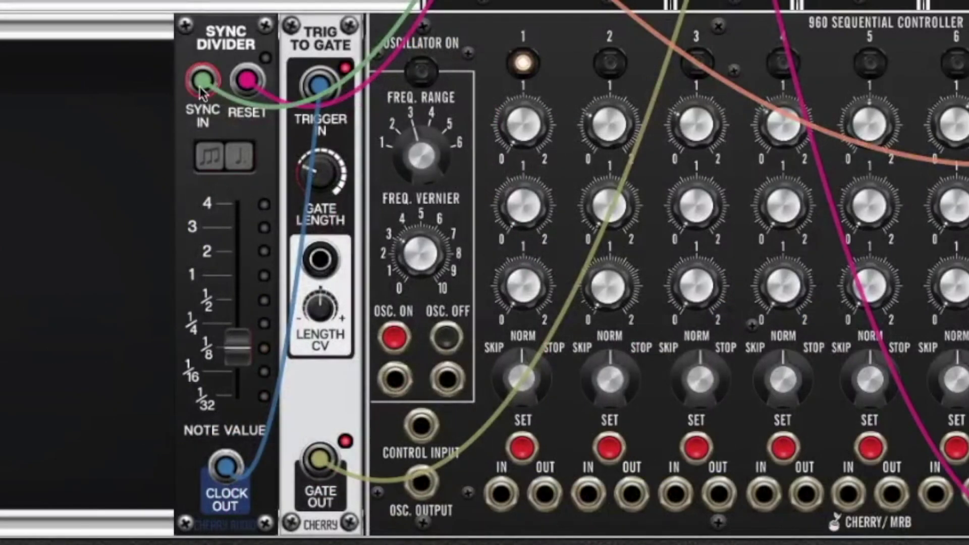
pyautogui.click(217, 44)
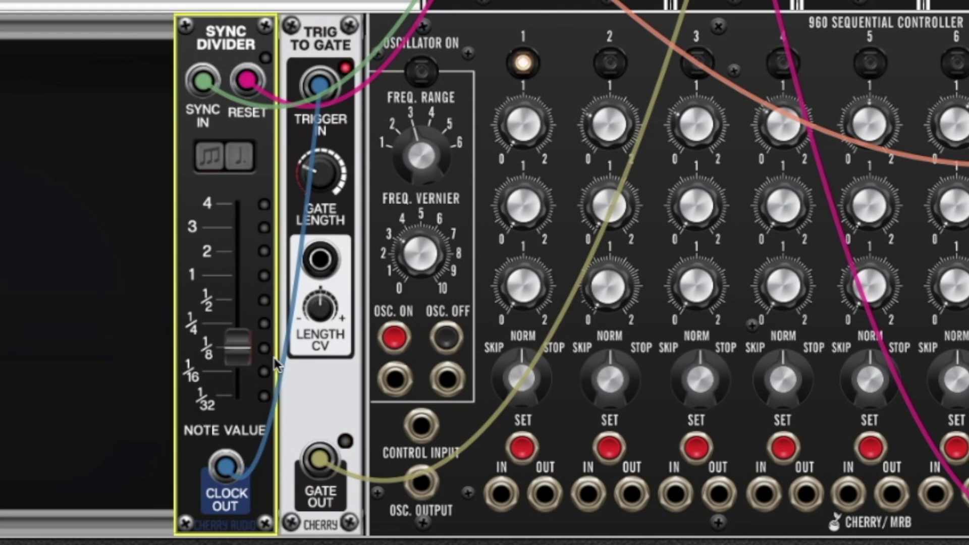
pyautogui.scroll(1, 267, 358)
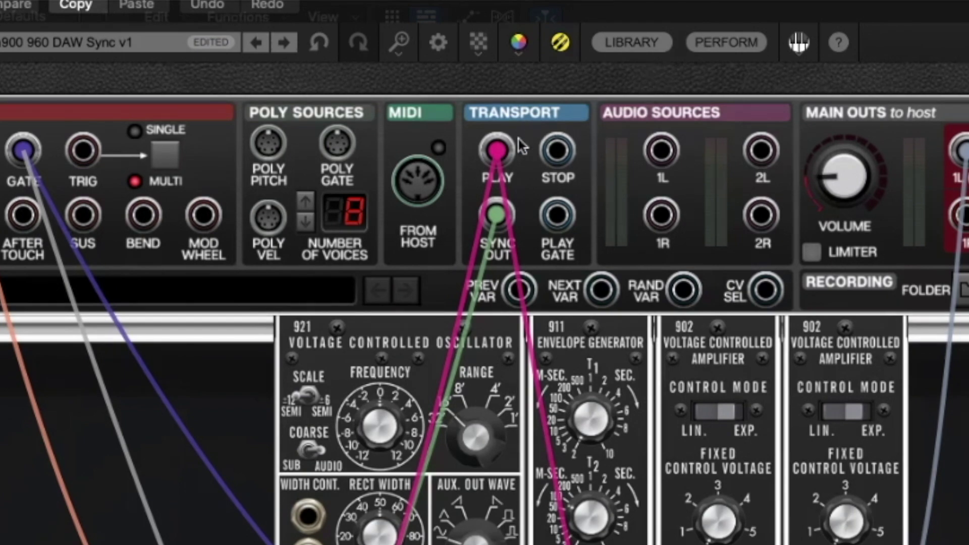
# - Cable the Transport Play output down into the Sync Divider's Reset jack
pyautogui.click(500, 152)
pyautogui.scroll(-2, 278, 510)
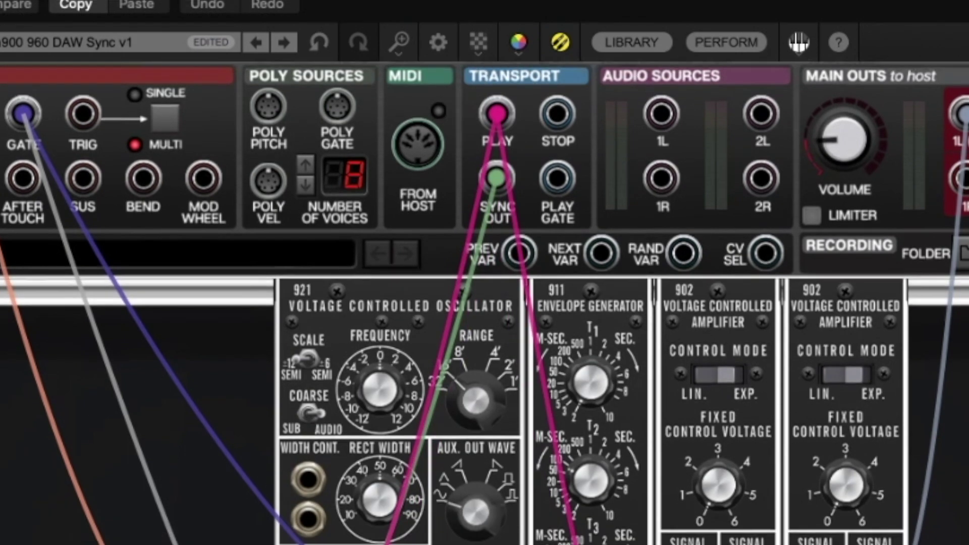
pyautogui.moveTo(498, 454); pyautogui.dragTo(475, 179)
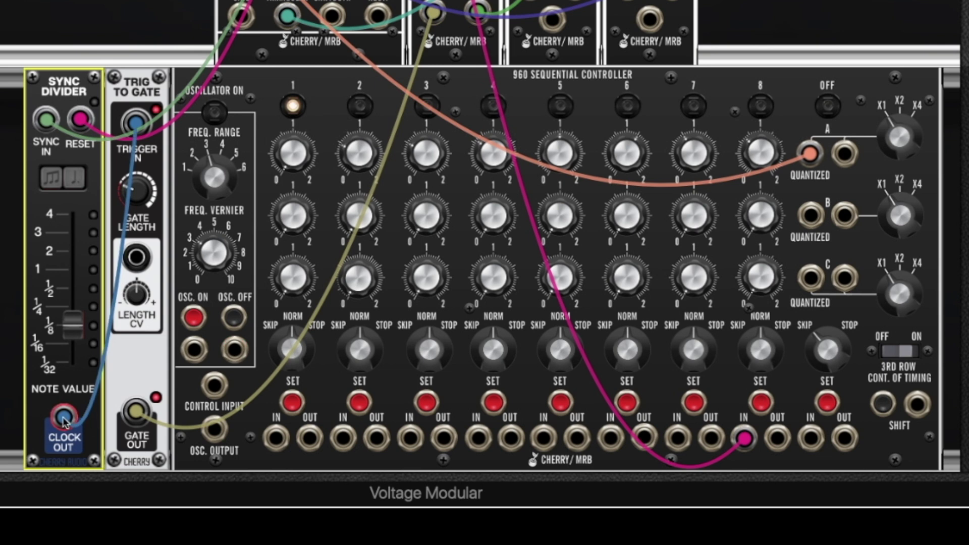
# - Inspect the Clock Out cables and select the right-hand 902 VCA module
pyautogui.moveTo(65, 441); pyautogui.dragTo(916, 413)
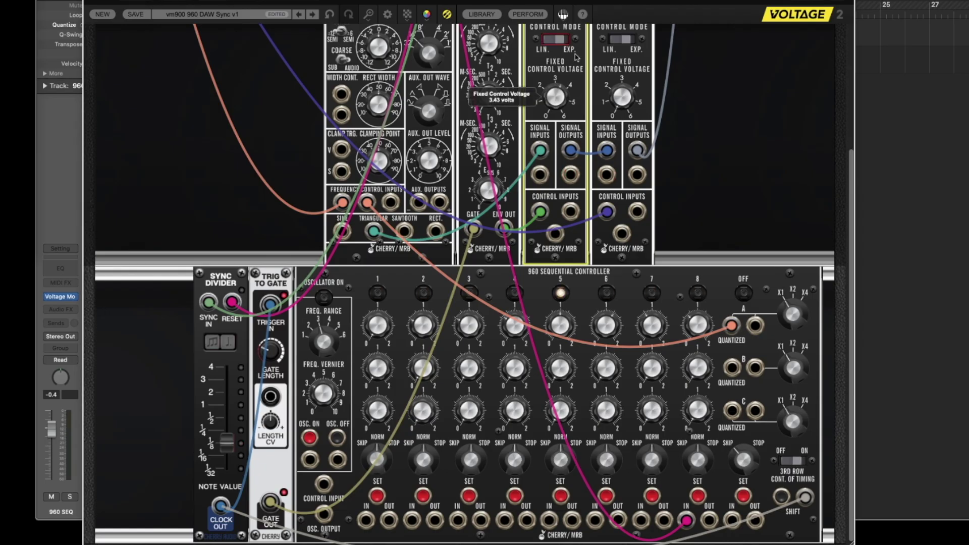
pyautogui.click(624, 82)
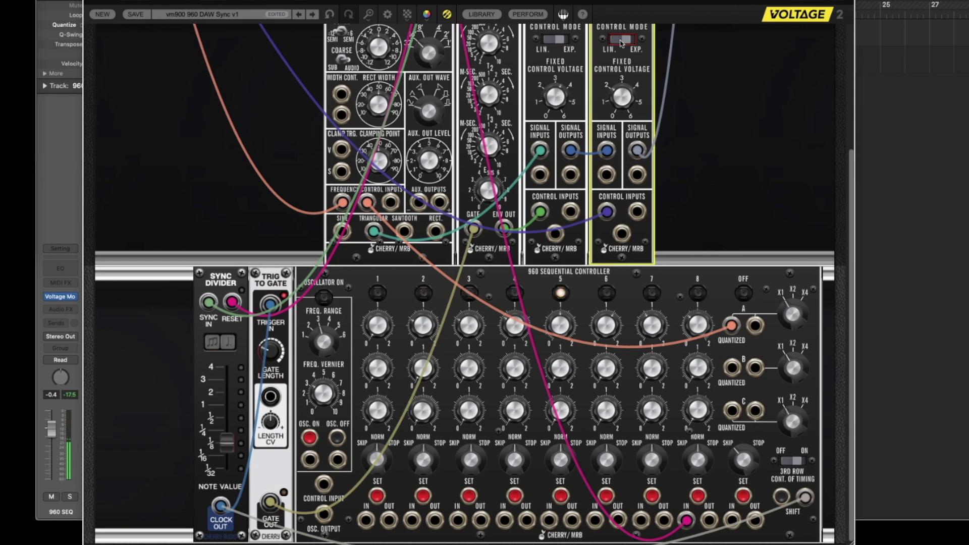
pyautogui.scroll(3, 724, 100)
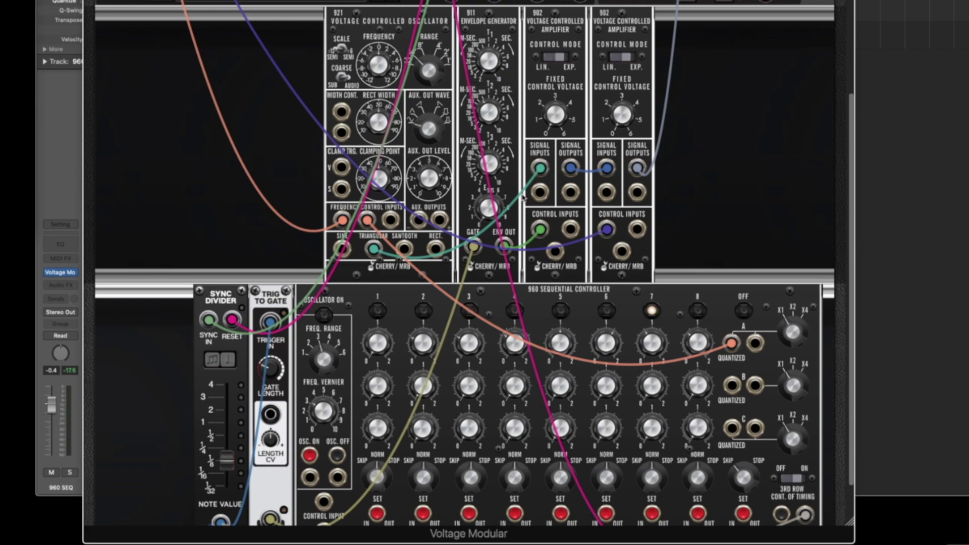
pyautogui.moveTo(550, 112)
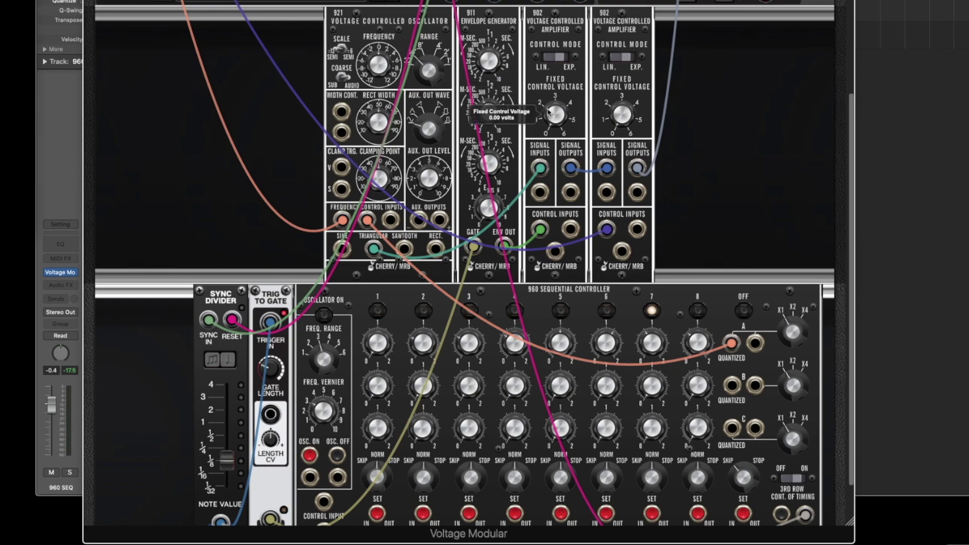
pyautogui.scroll(-3, 226, 472)
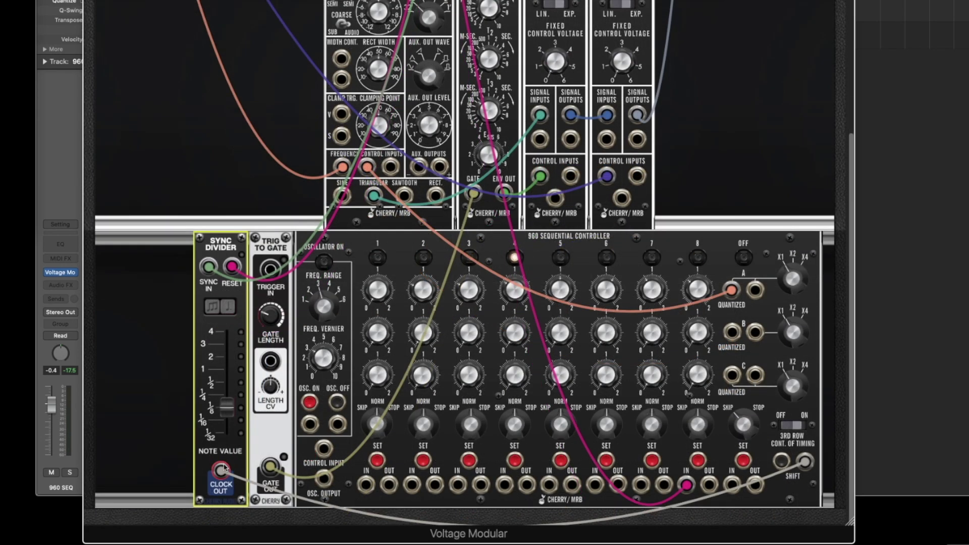
# - Undo a mistaken Clock Out-to-VCA Gate cable and patch Clock Out into Trig to Gate's Trigger In
pyautogui.moveTo(221, 470); pyautogui.dragTo(473, 193)
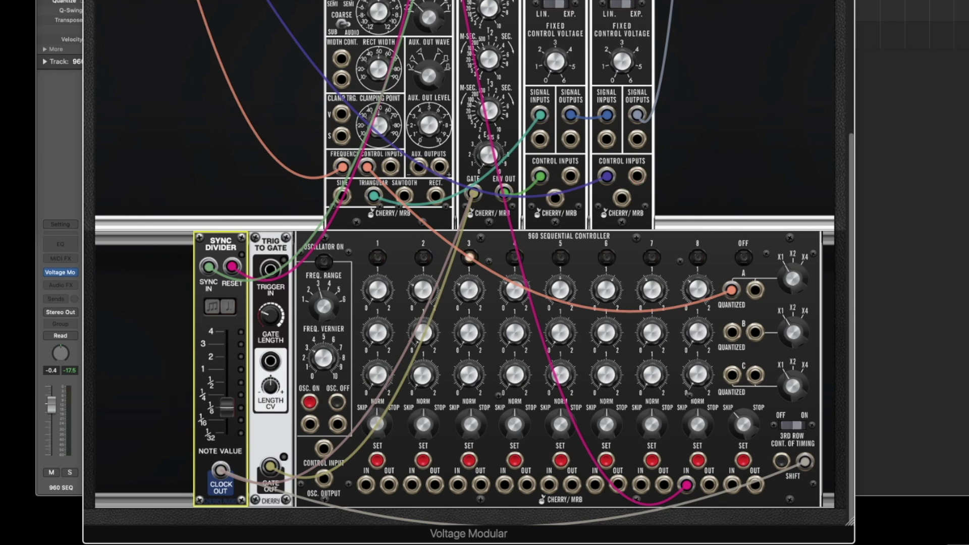
pyautogui.press('super+z')
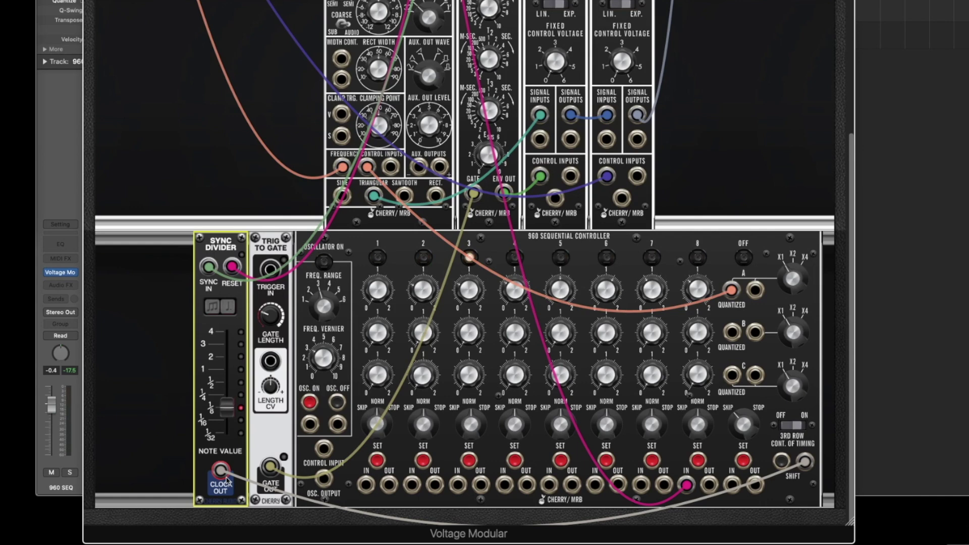
pyautogui.scroll(3, 499, 201)
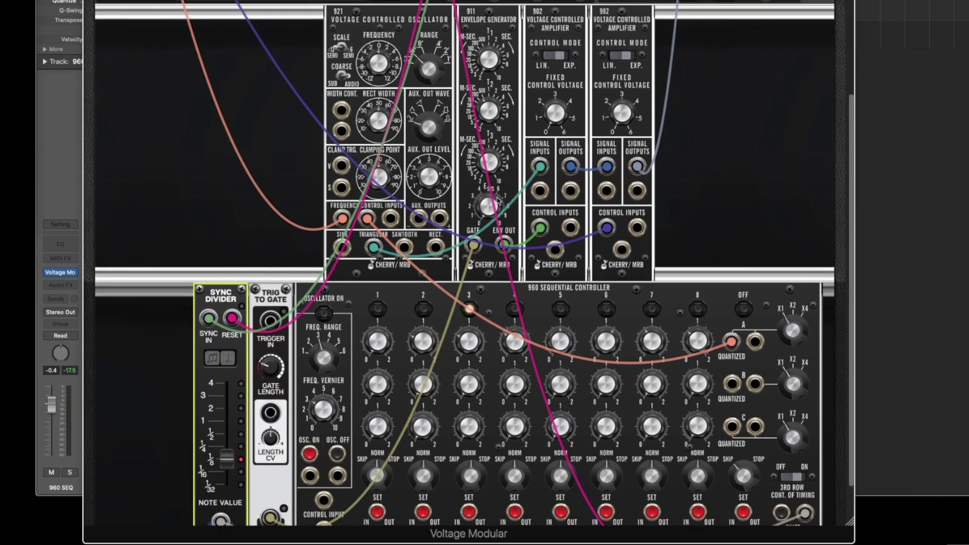
pyautogui.moveTo(499, 201)
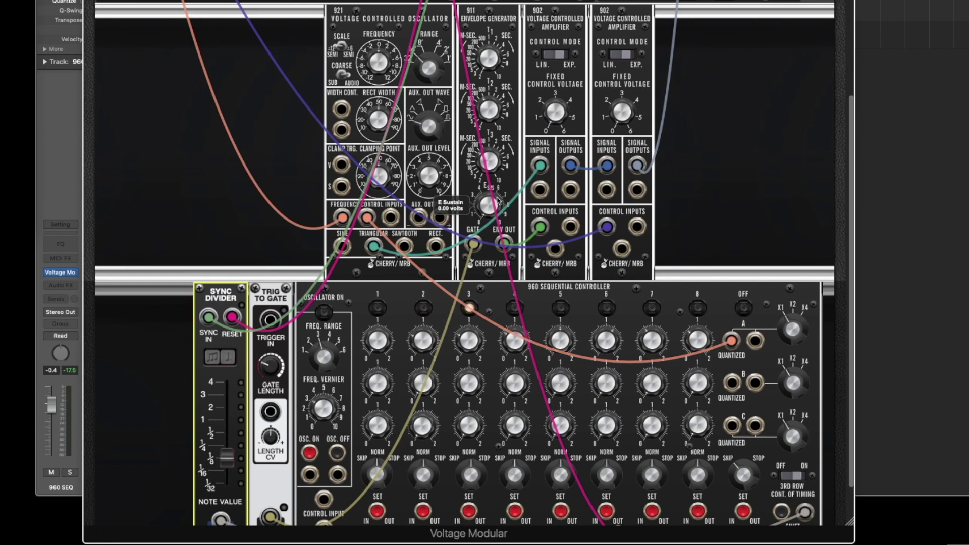
pyautogui.scroll(-3, 498, 202)
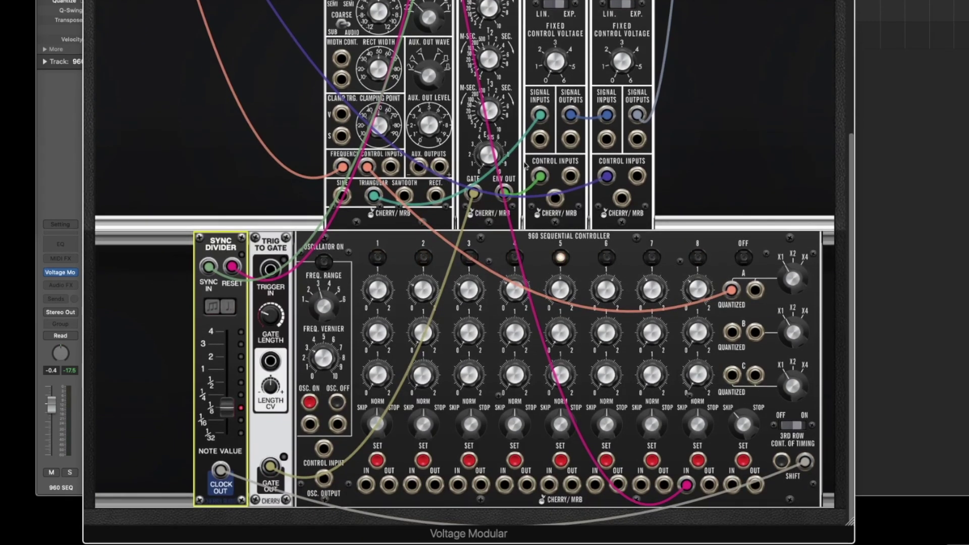
pyautogui.moveTo(221, 469); pyautogui.dragTo(270, 269)
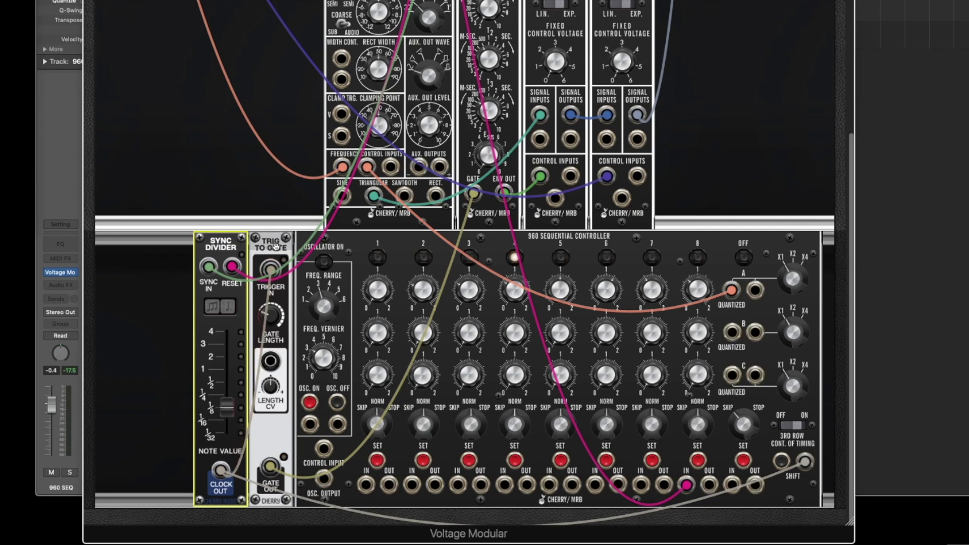
# - Shorten the Trig to Gate pulse length after briefly setting it near 368 ms
pyautogui.click(270, 320)
pyautogui.moveTo(270, 320); pyautogui.dragTo(269, 286)
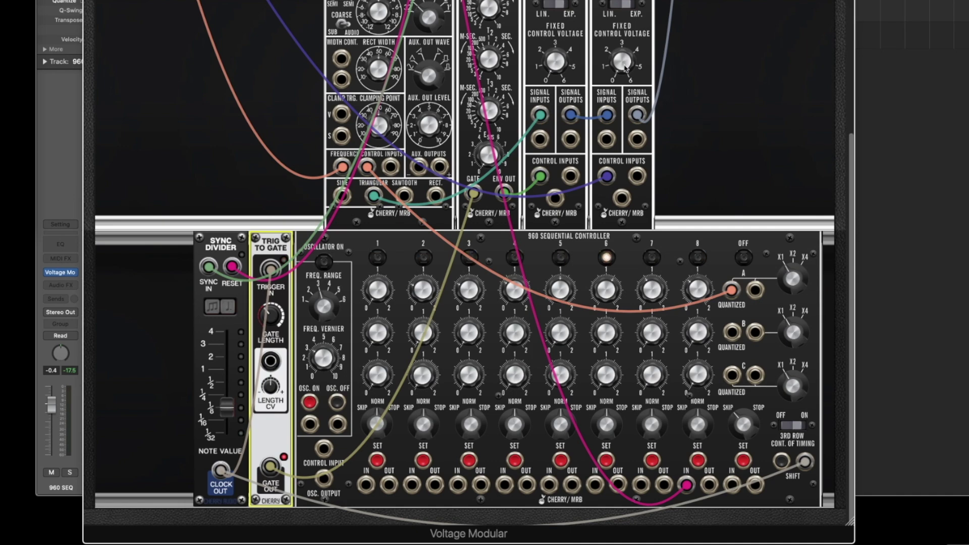
pyautogui.click(621, 28)
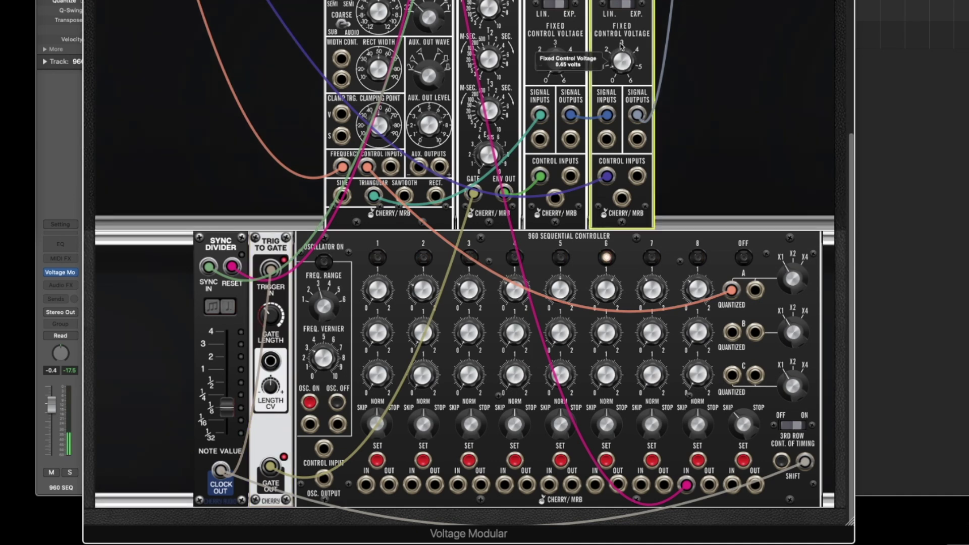
pyautogui.scroll(3, 498, 241)
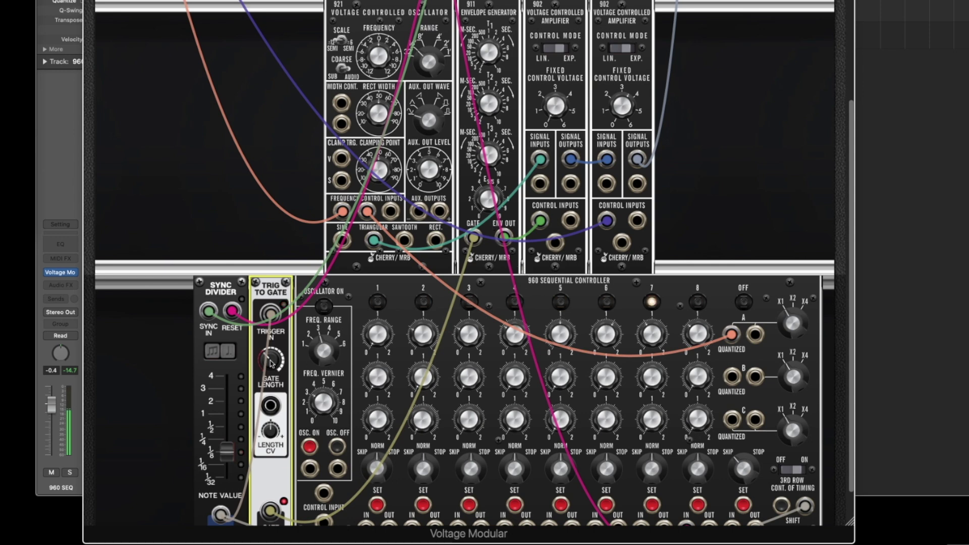
pyautogui.moveTo(272, 362); pyautogui.dragTo(272, 370)
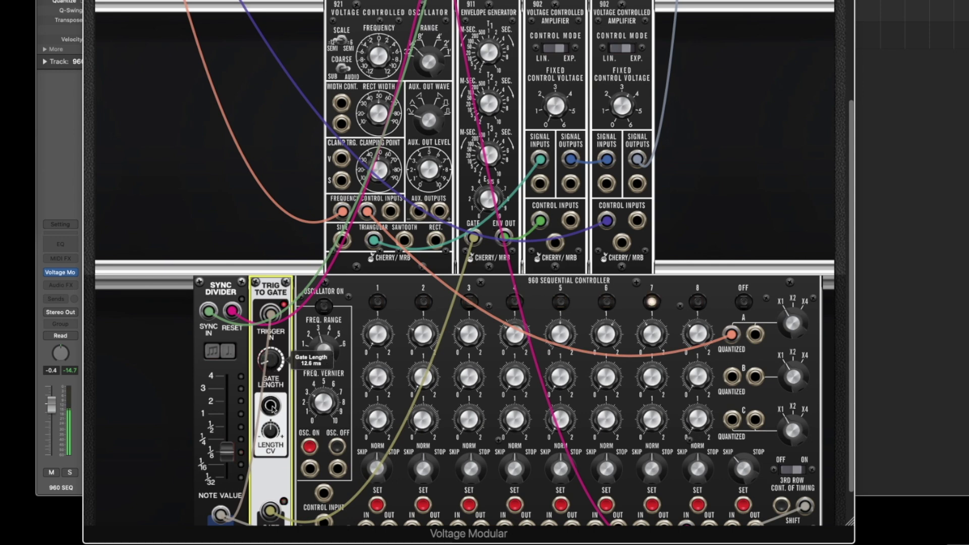
# - Adjust the 911 Envelope Generator's decay and release times
pyautogui.click(488, 156)
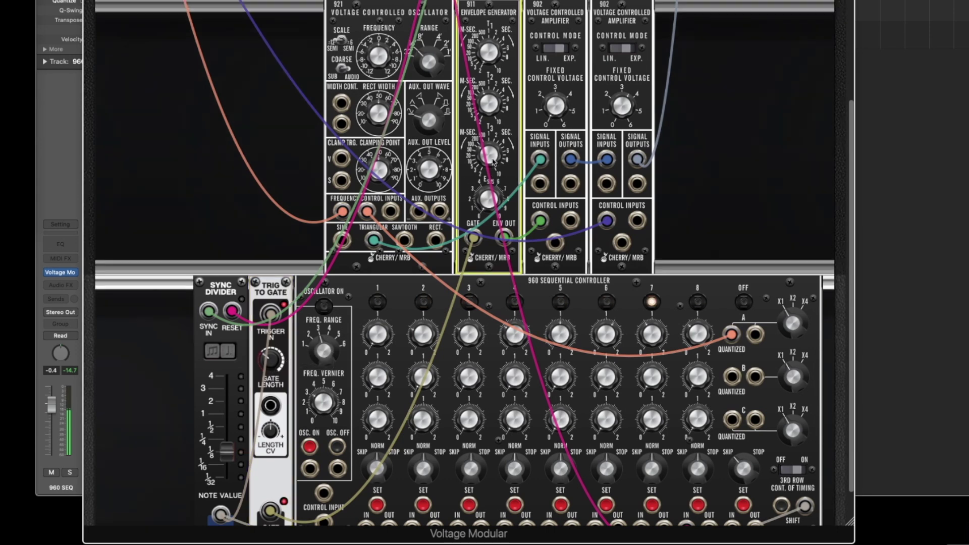
pyautogui.moveTo(492, 169); pyautogui.dragTo(490, 152)
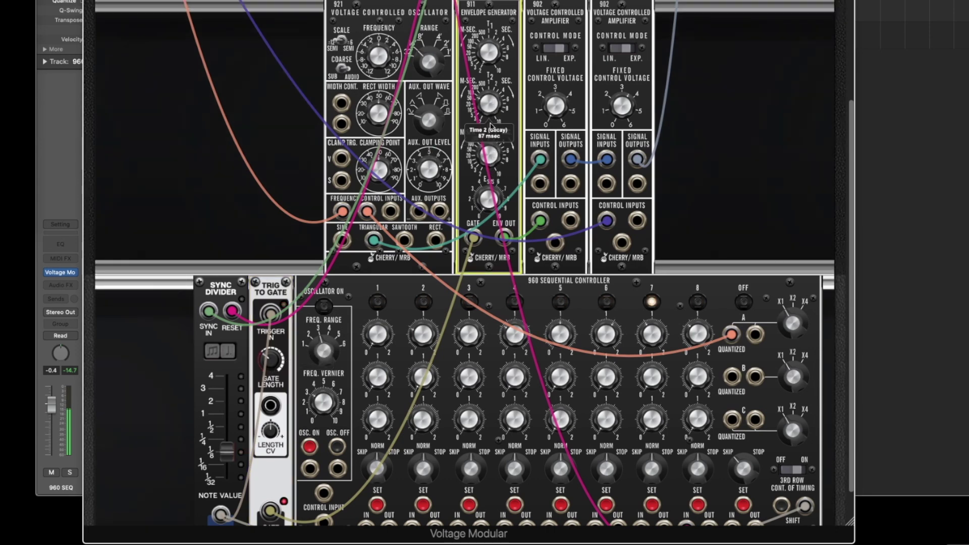
pyautogui.click(622, 111)
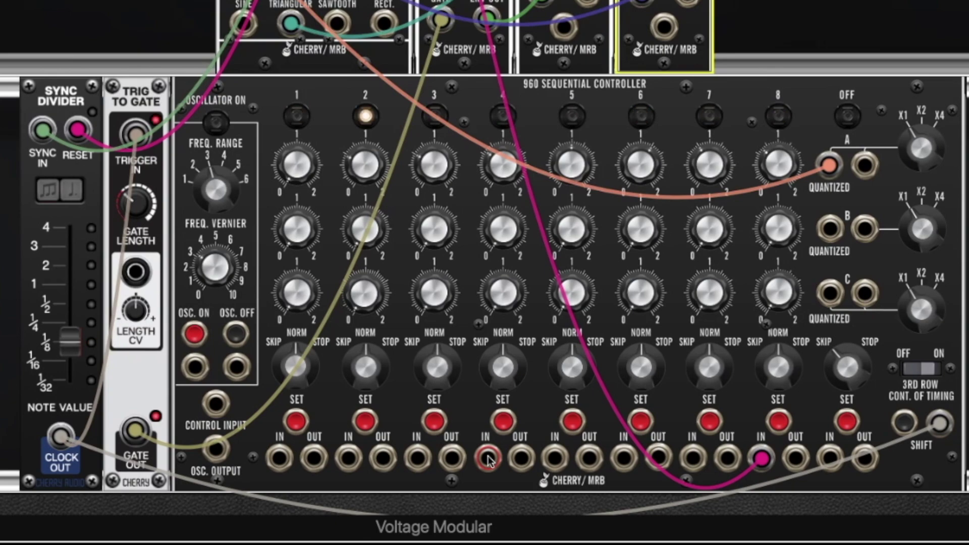
pyautogui.scroll(3, 647, 280)
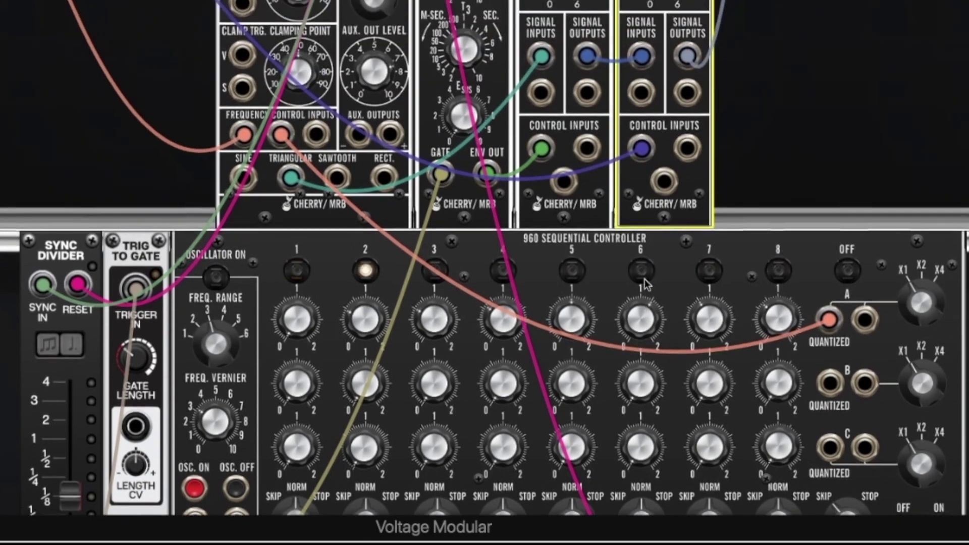
pyautogui.scroll(2, 644, 278)
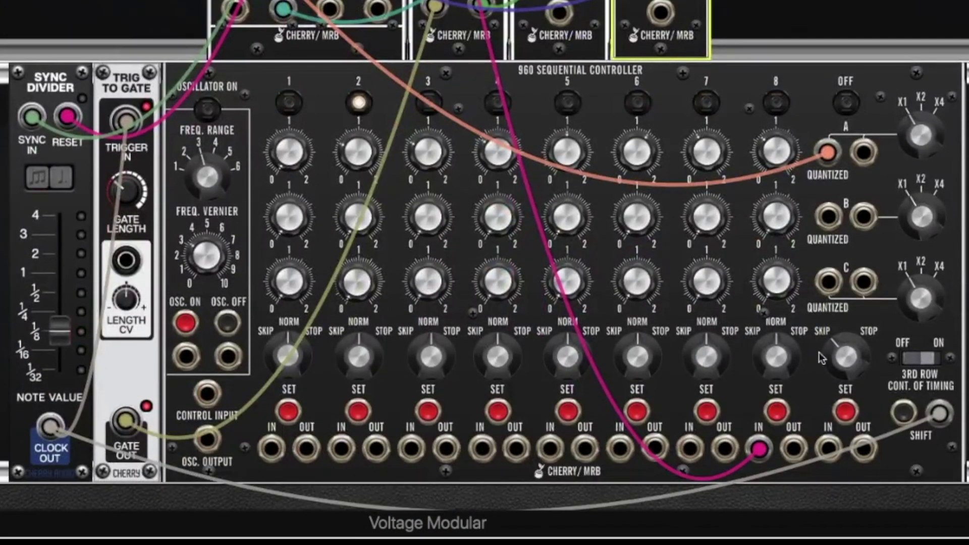
pyautogui.moveTo(759, 449); pyautogui.dragTo(760, 452)
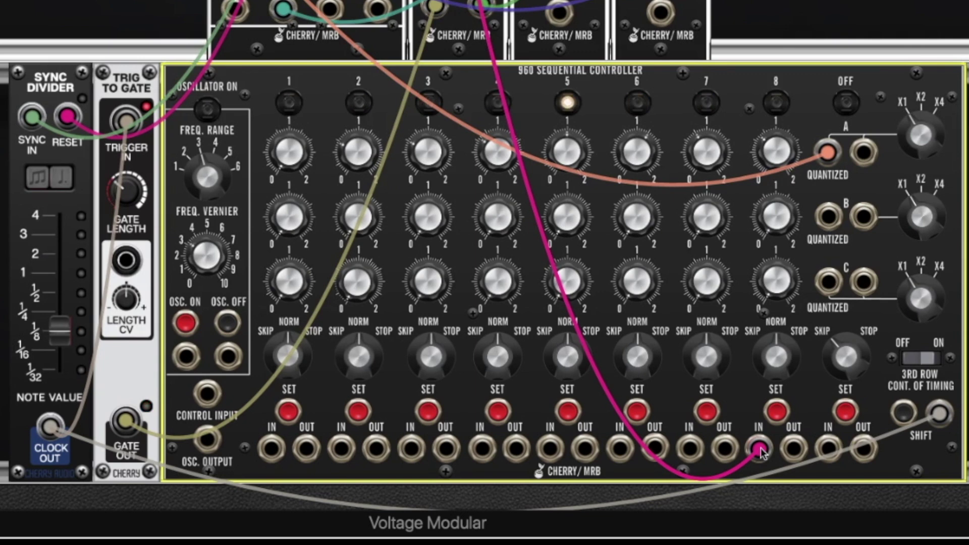
pyautogui.moveTo(762, 451); pyautogui.dragTo(272, 448)
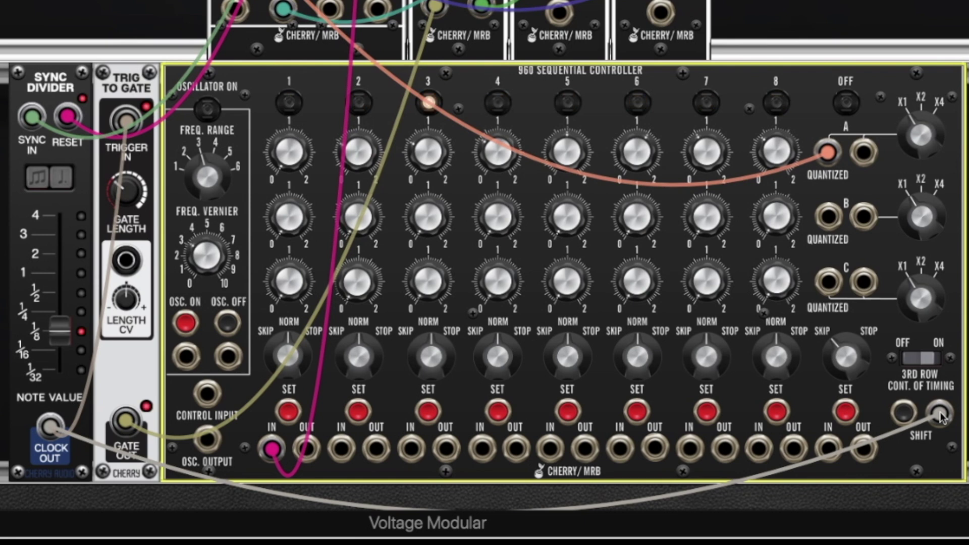
pyautogui.moveTo(271, 448); pyautogui.dragTo(757, 445)
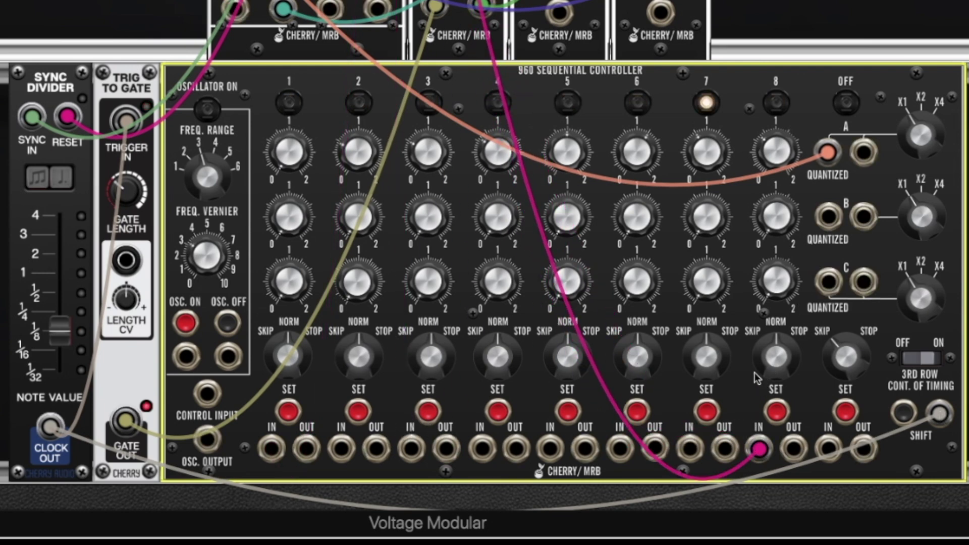
pyautogui.moveTo(755, 373)
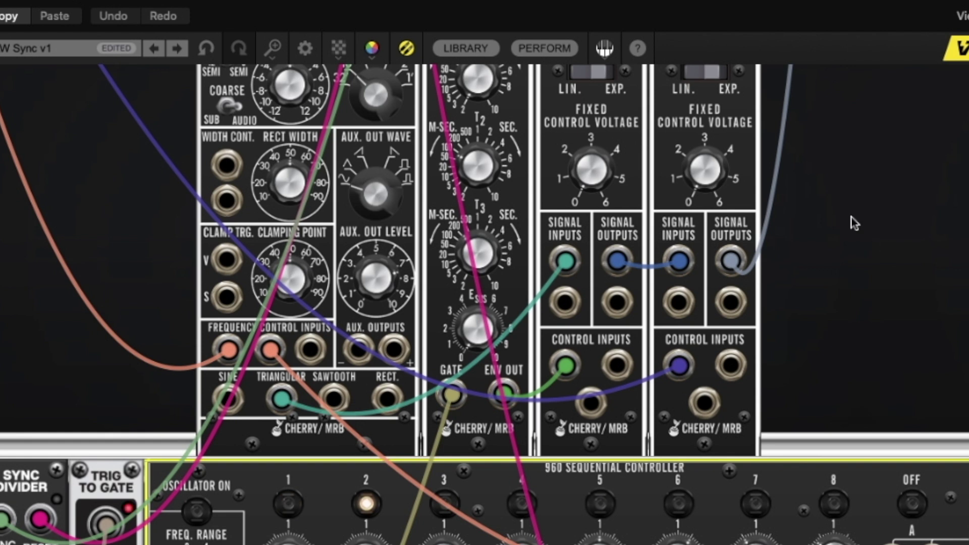
# - Raise the right-hand 902 VCA's fixed control voltage to 5.98 volts
pyautogui.moveTo(705, 170); pyautogui.dragTo(716, 172)
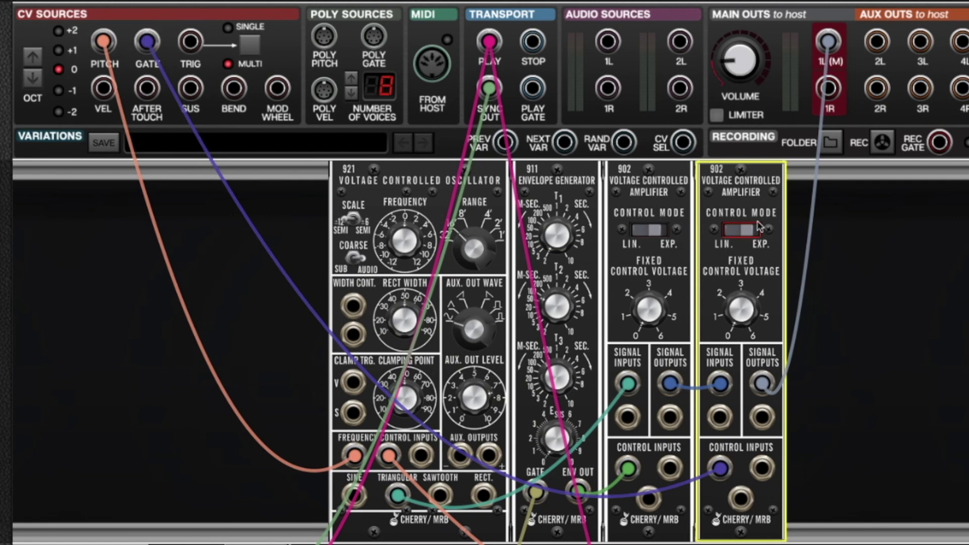
pyautogui.moveTo(749, 313); pyautogui.dragTo(735, 264)
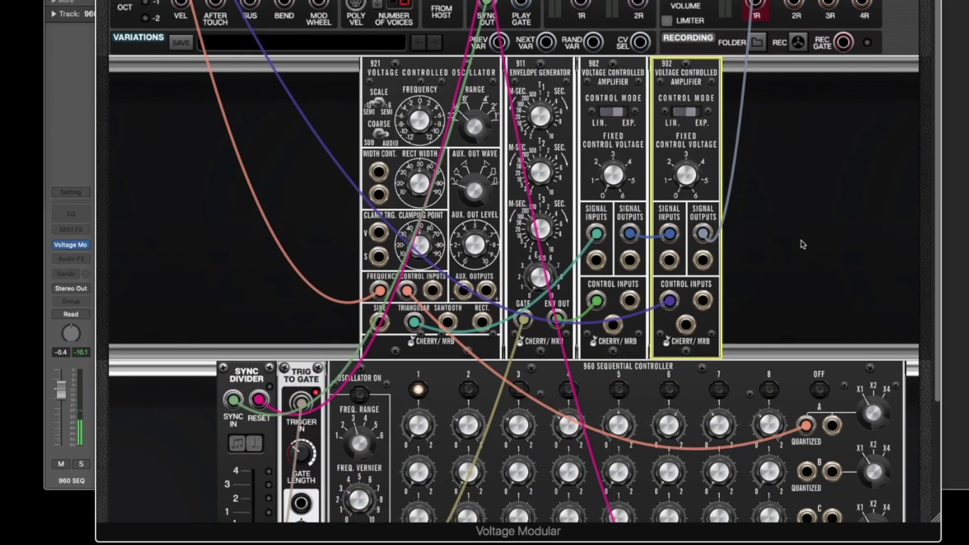
pyautogui.scroll(-4, 798, 353)
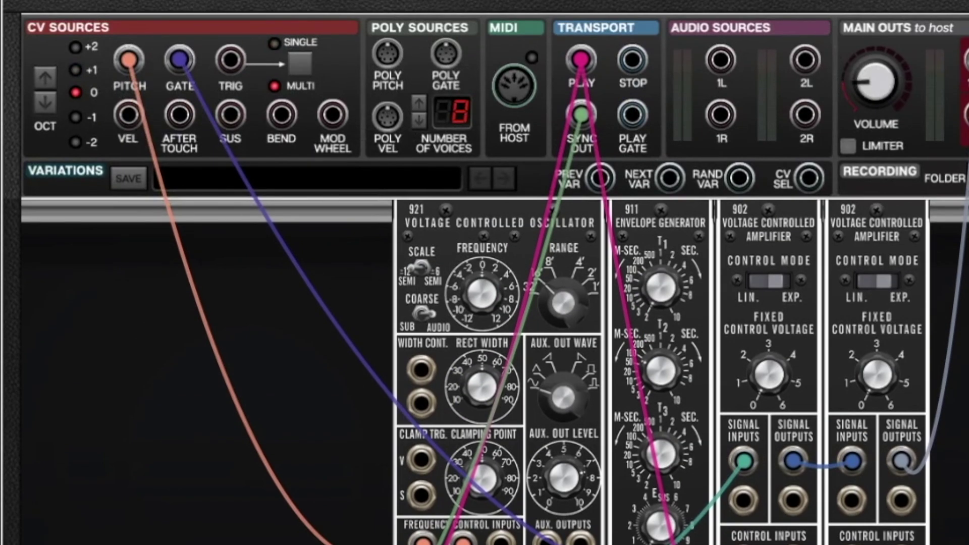
# - Pull a new cable from the CV Sources Gate jack and drop it unconnected near the 960
pyautogui.moveTo(179, 60); pyautogui.dragTo(200, 30)
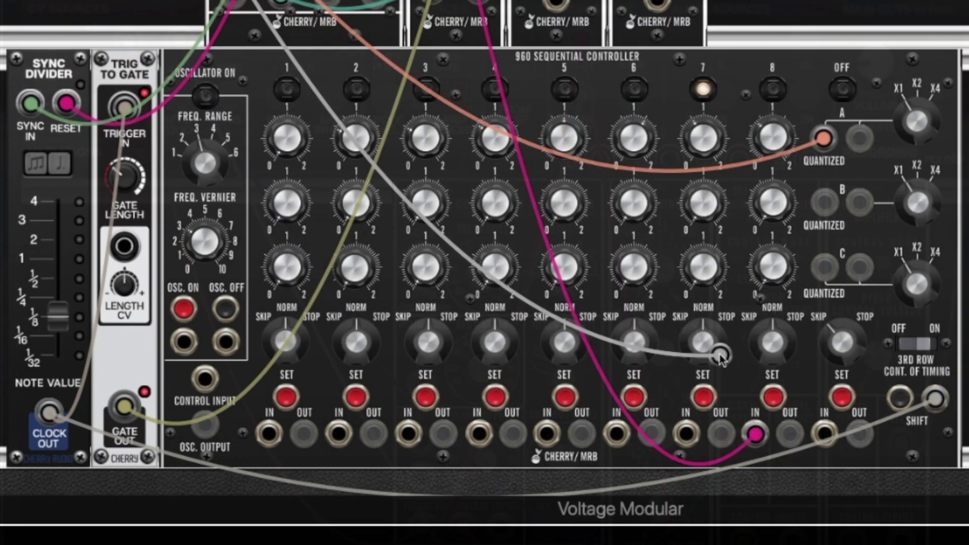
pyautogui.moveTo(720, 356); pyautogui.dragTo(737, 398)
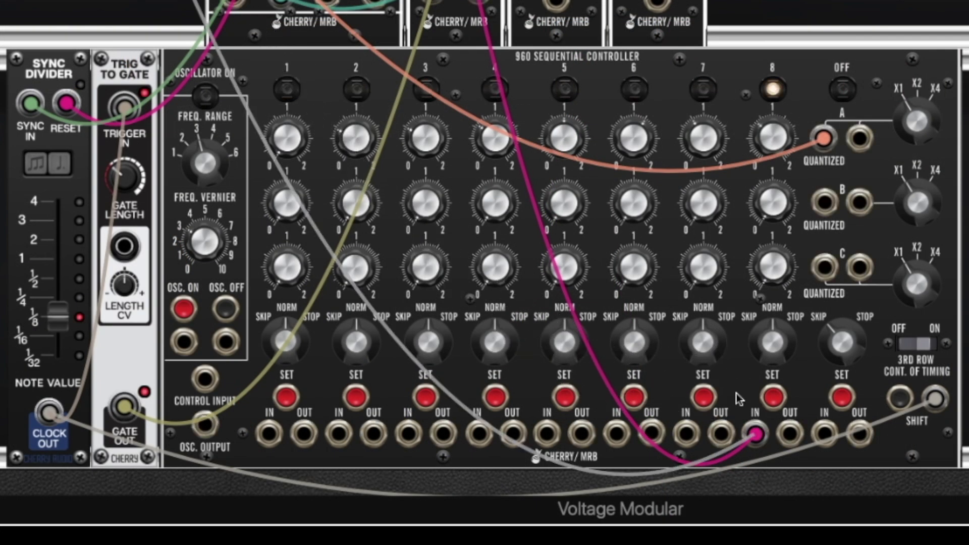
pyautogui.moveTo(714, 359)
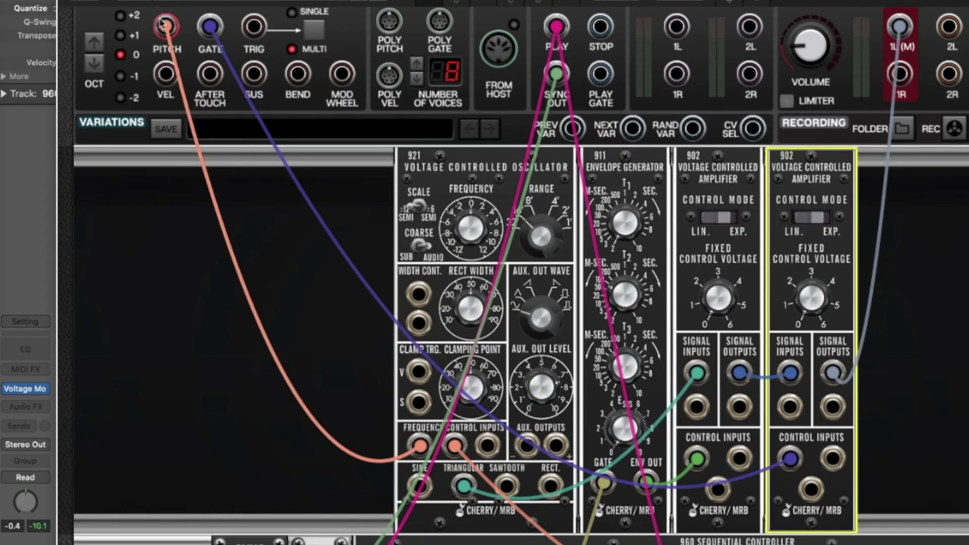
# - Cable CV Sources Pitch into the 921 VCO's Frequency Control input
pyautogui.moveTo(165, 26); pyautogui.dragTo(418, 444)
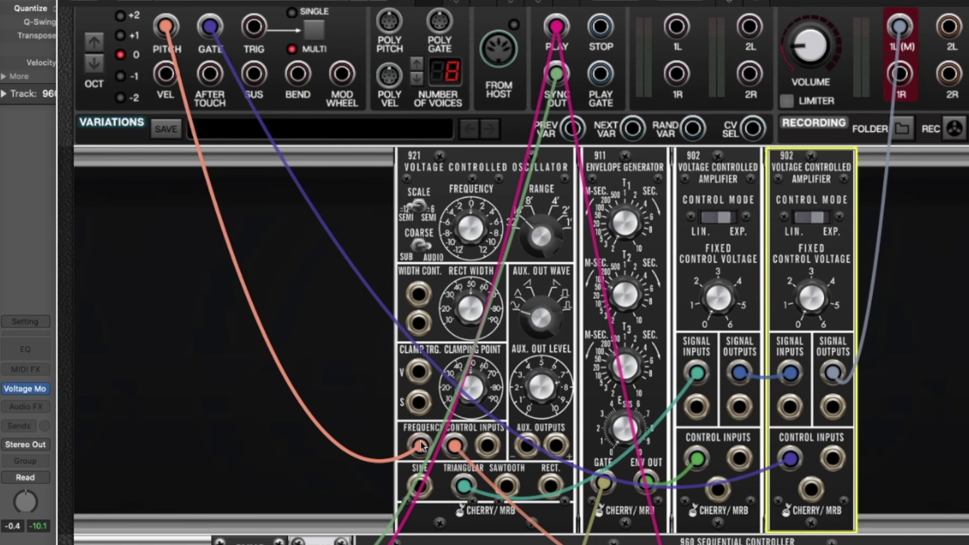